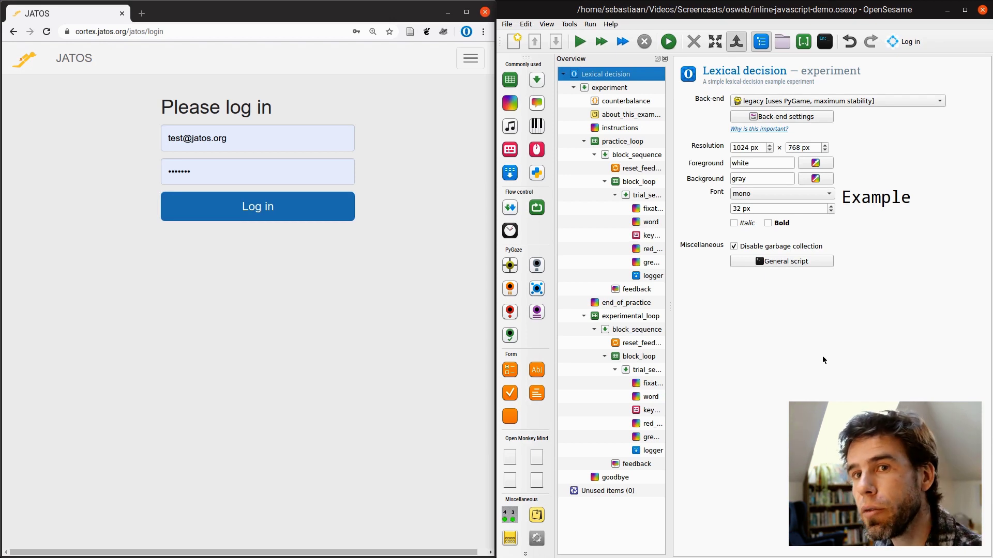
Step: Switch back to OpenSesame and open the OSWeb and JATOS settings from Tools
click(113, 311)
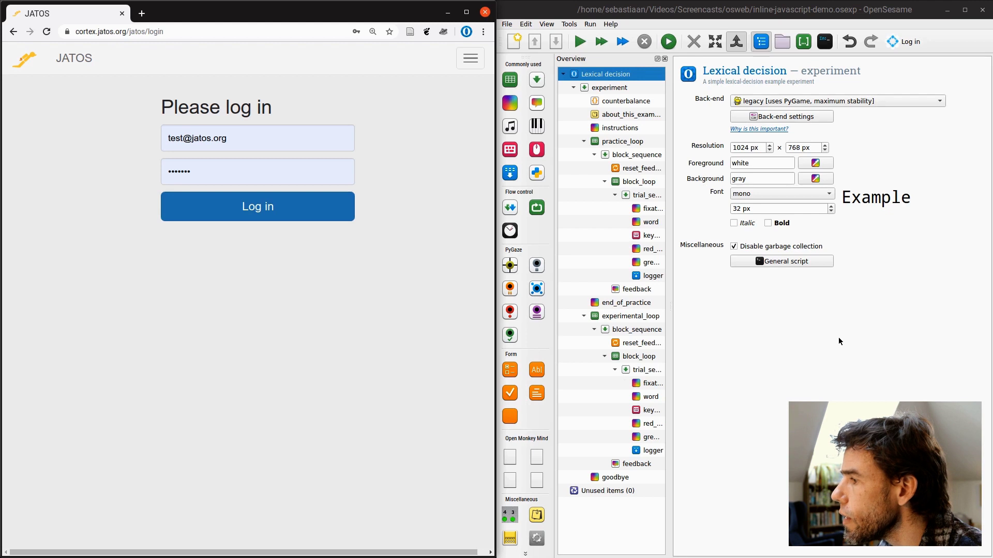
click(834, 20)
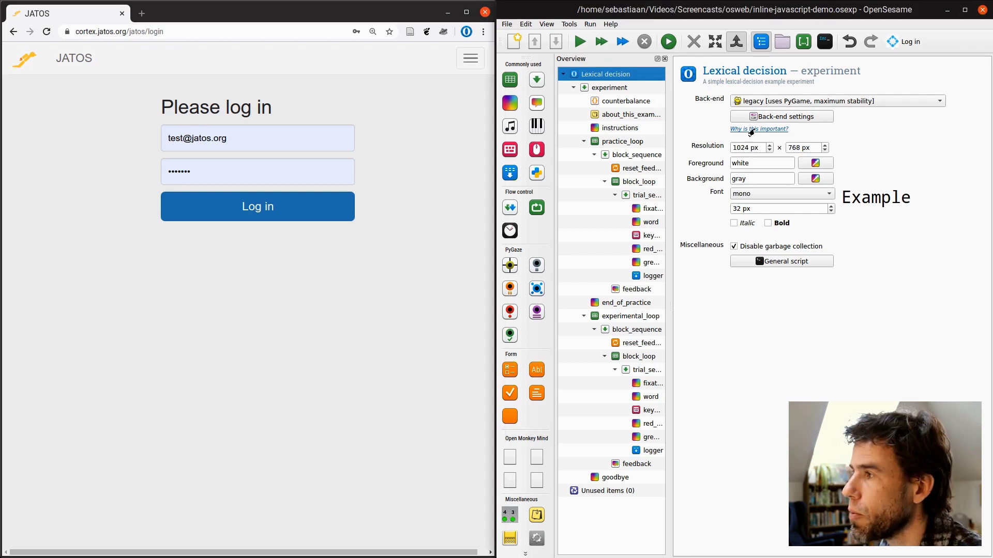
click(571, 24)
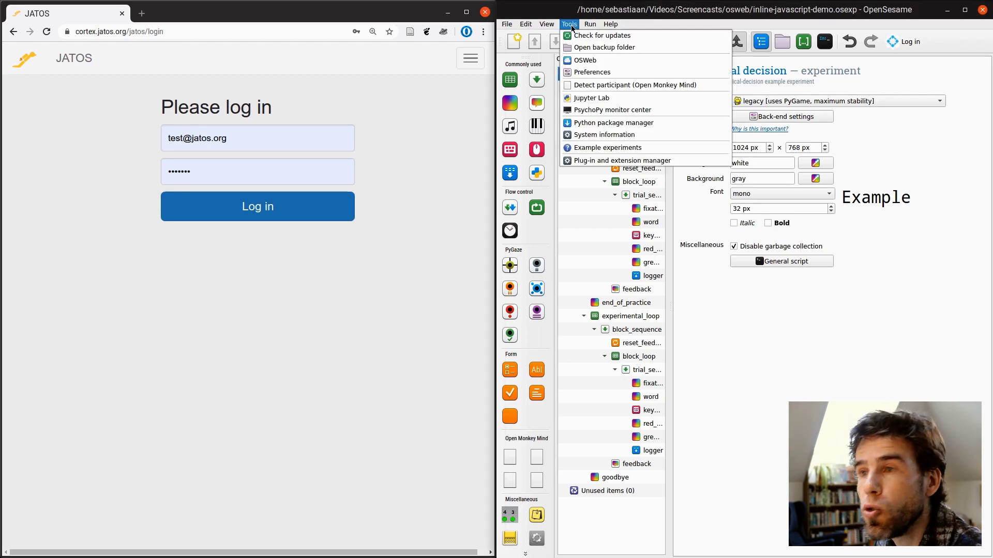
click(580, 61)
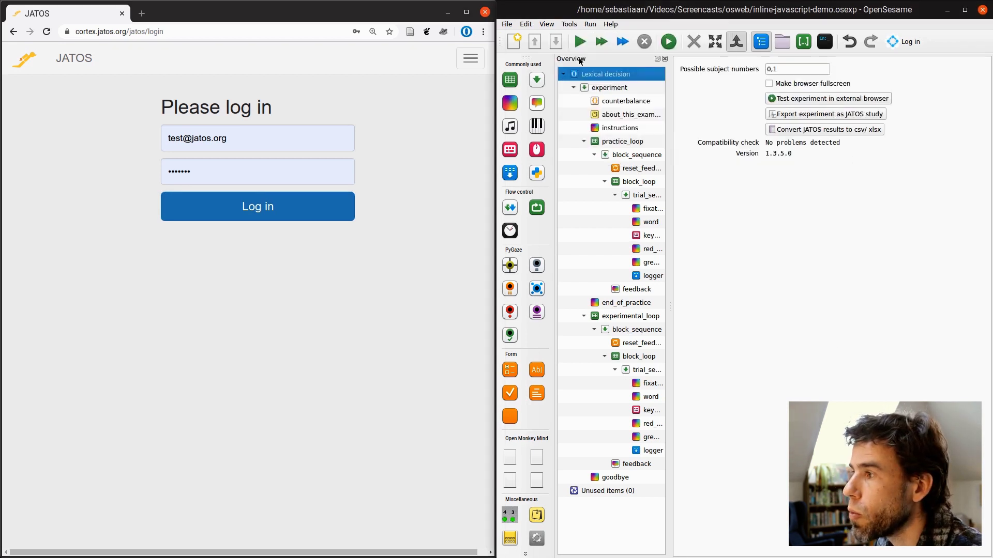
Step: Export the experiment as a JATOS study, saving inline-javascript-demo.osexp.zip in Downloads
click(789, 116)
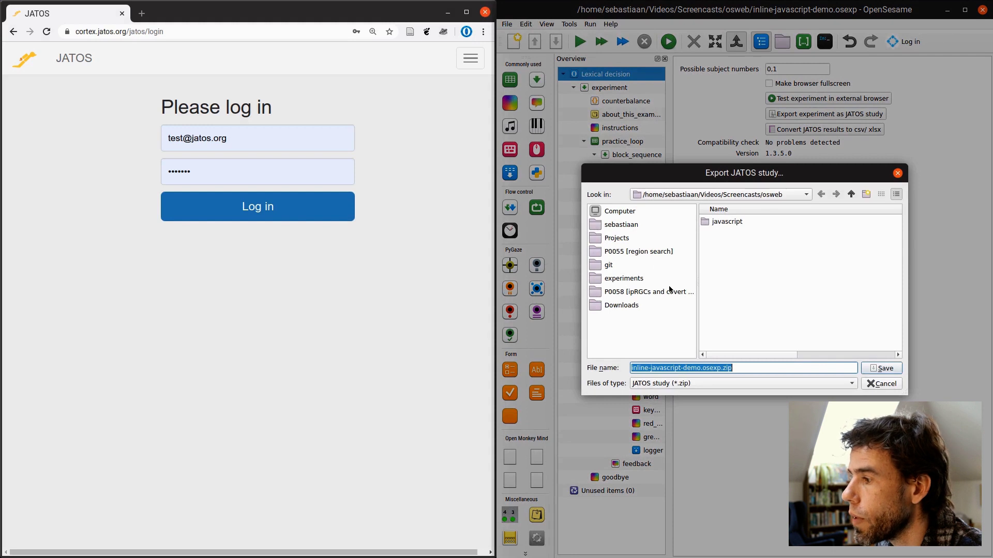
click(622, 306)
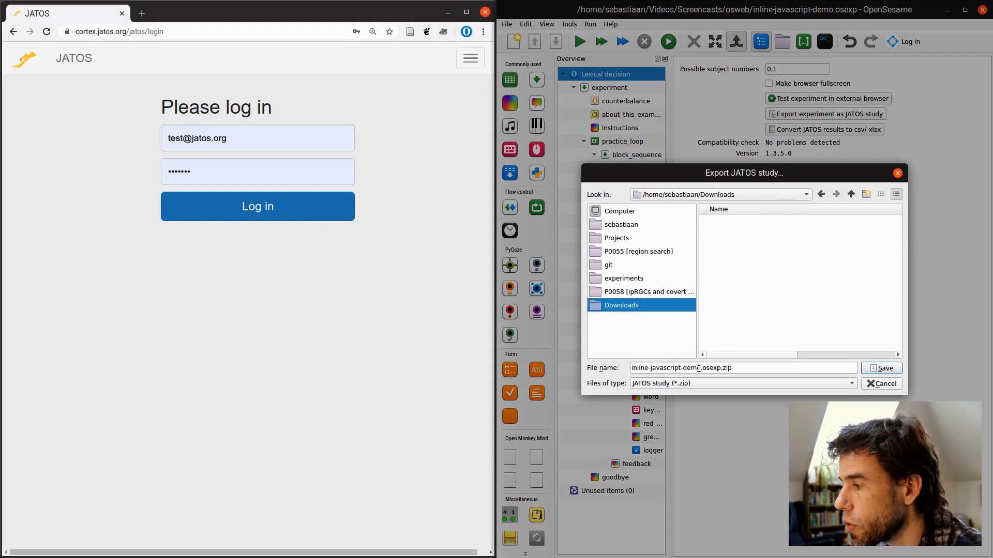
click(739, 369)
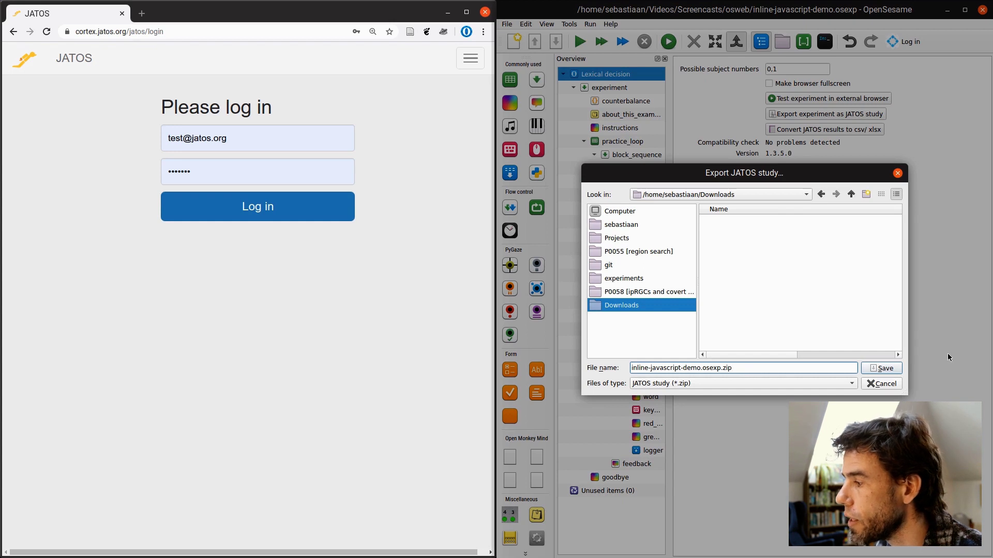
click(890, 368)
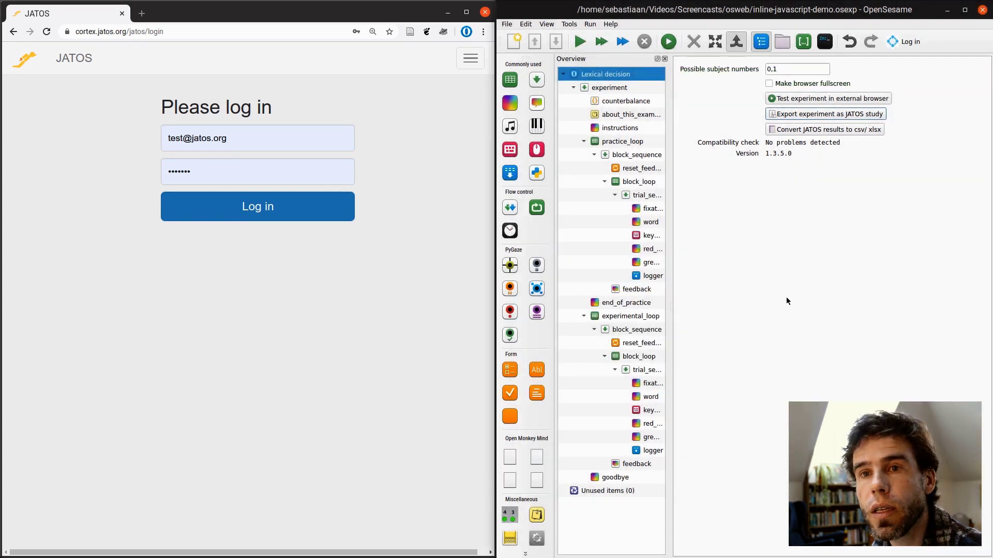
Step: Log in to JATOS, then maximize and zoom the browser so the study list is readable
click(258, 214)
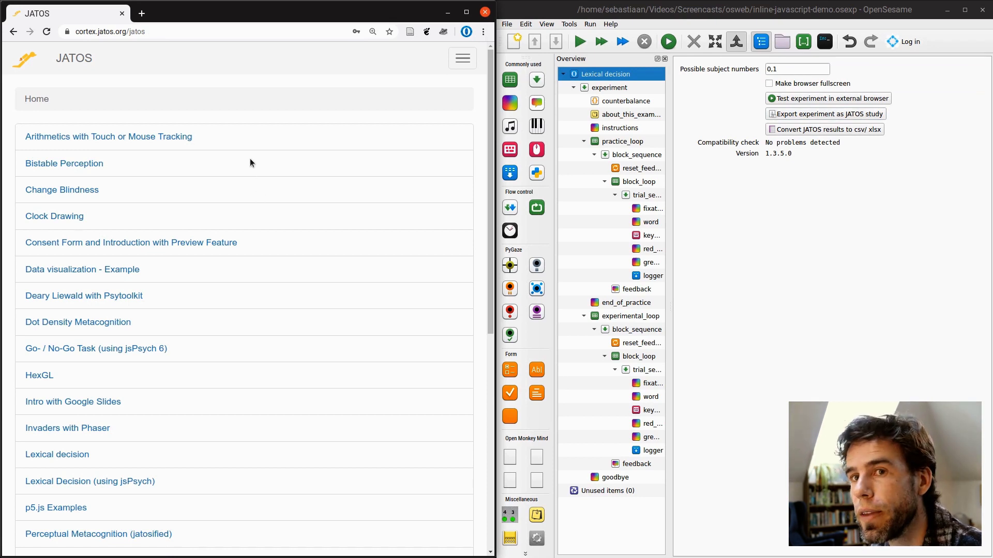
double_click(284, 8)
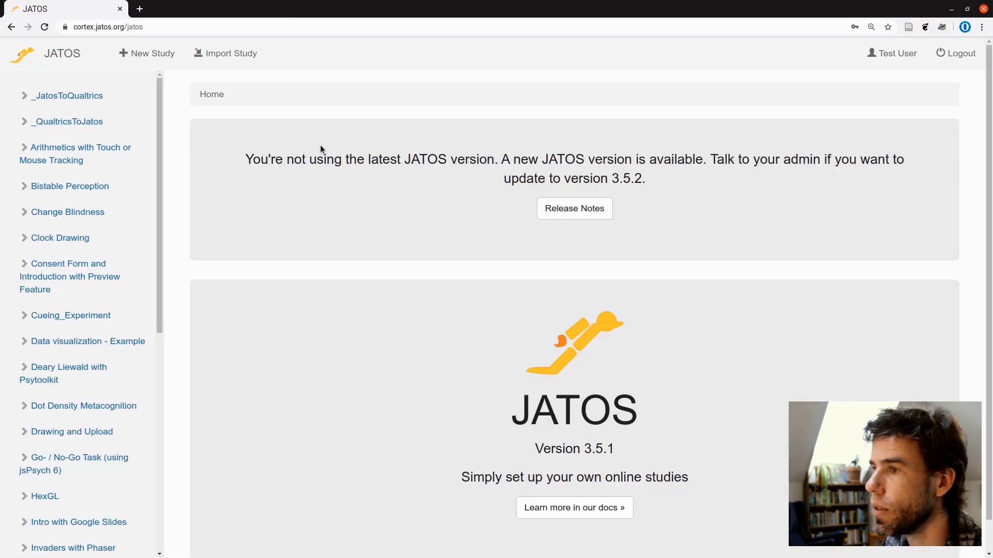
key(ctrl+plus)
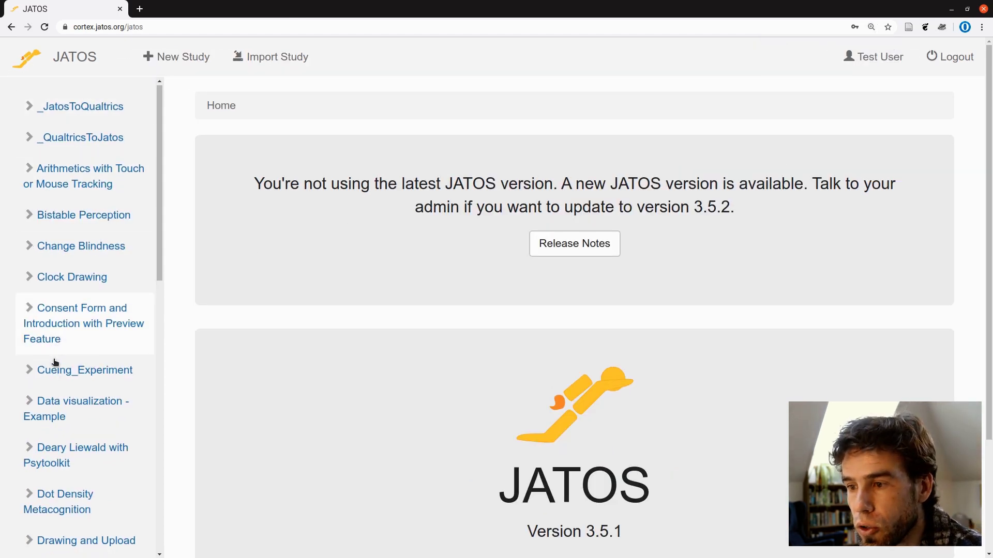
scroll(56, 391, down, 2)
scroll(58, 391, down, 10)
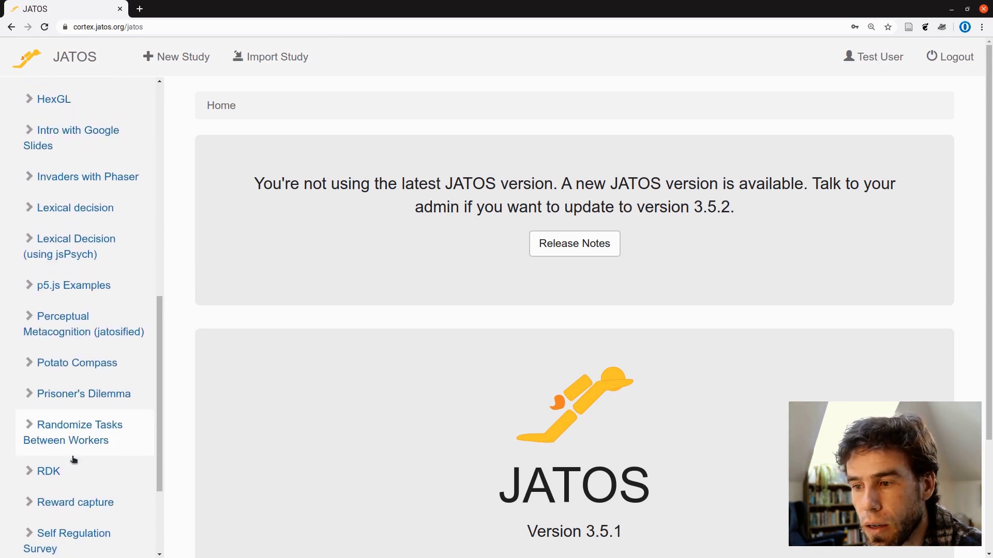
drag(157, 532, 175, 132)
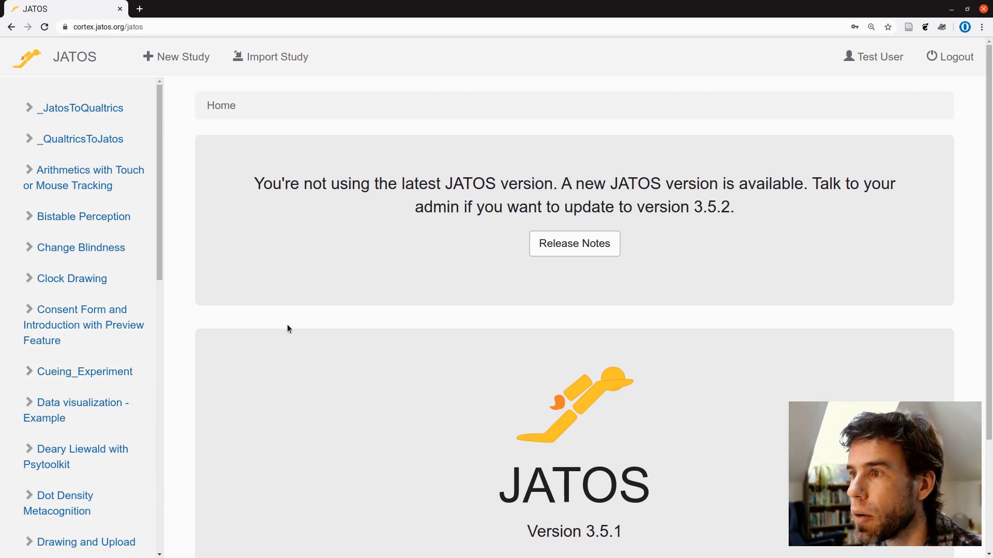
Step: Import inline-javascript-demo.osexp.zip from Downloads as the Lexical decision study (ID 68)
click(253, 58)
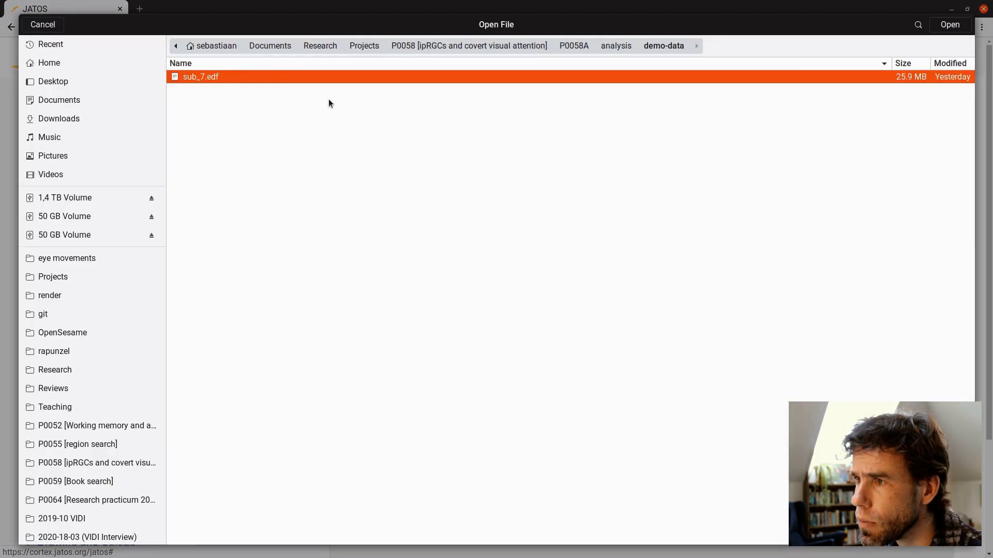
click(51, 116)
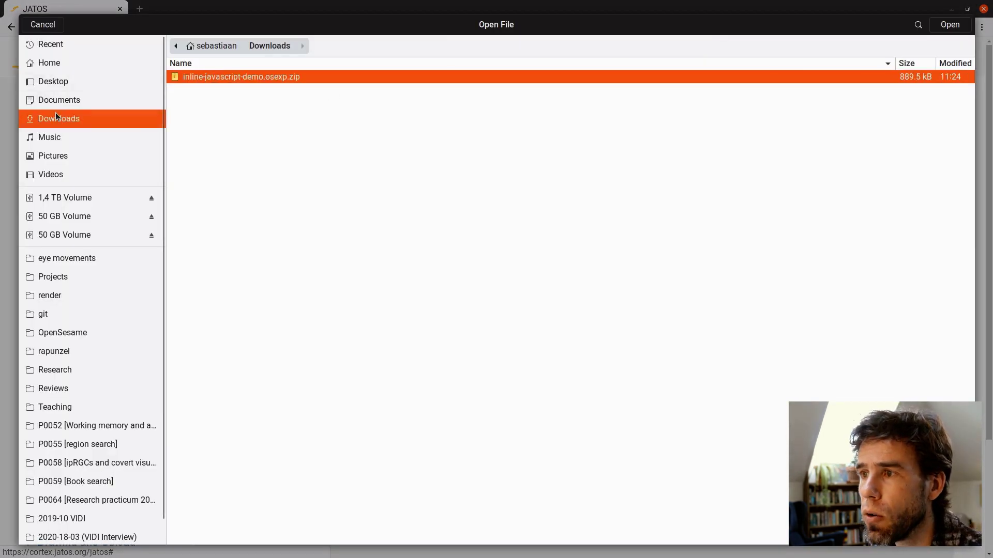
double_click(258, 78)
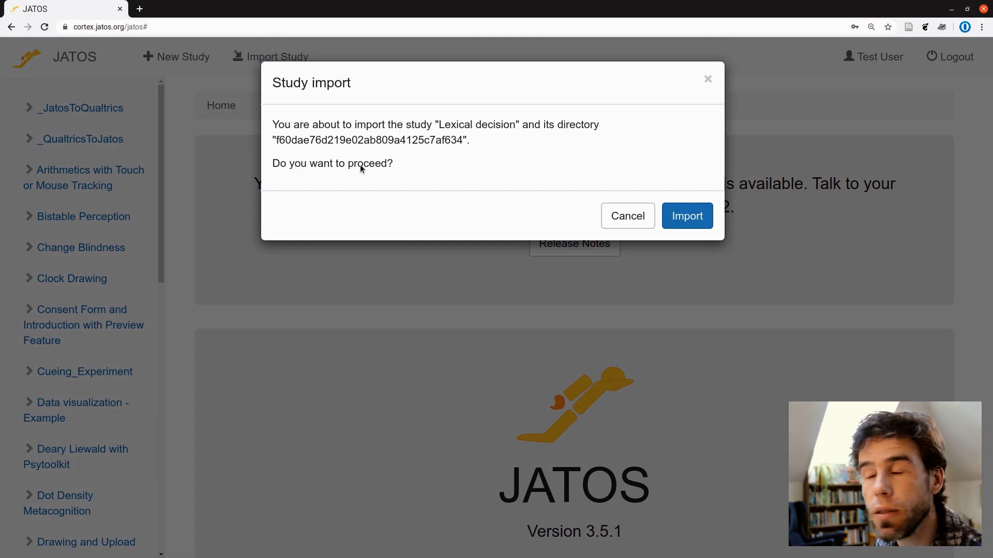
click(687, 222)
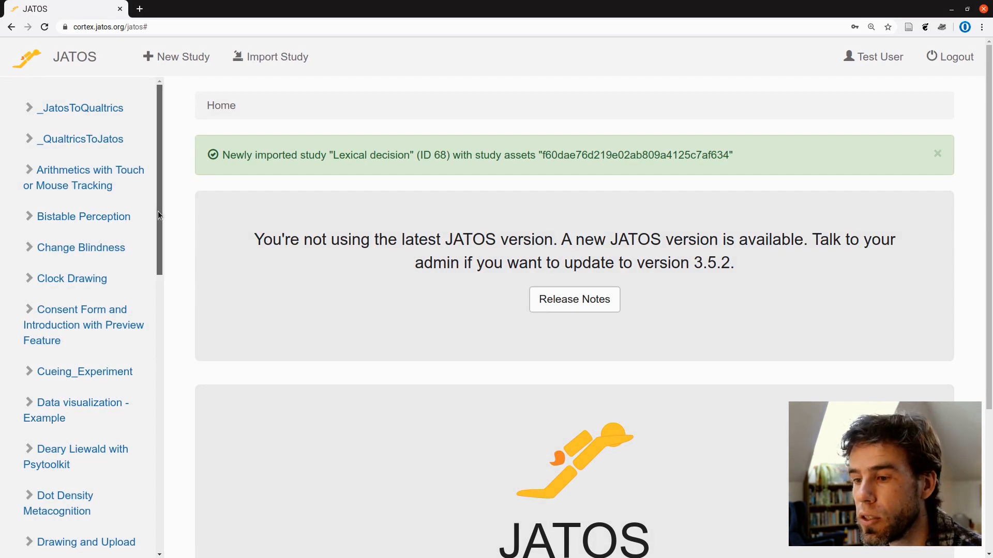
Step: Open the second Lexical decision entry (study 68) in the sidebar to see its OSWeb experiment component
drag(157, 211, 153, 376)
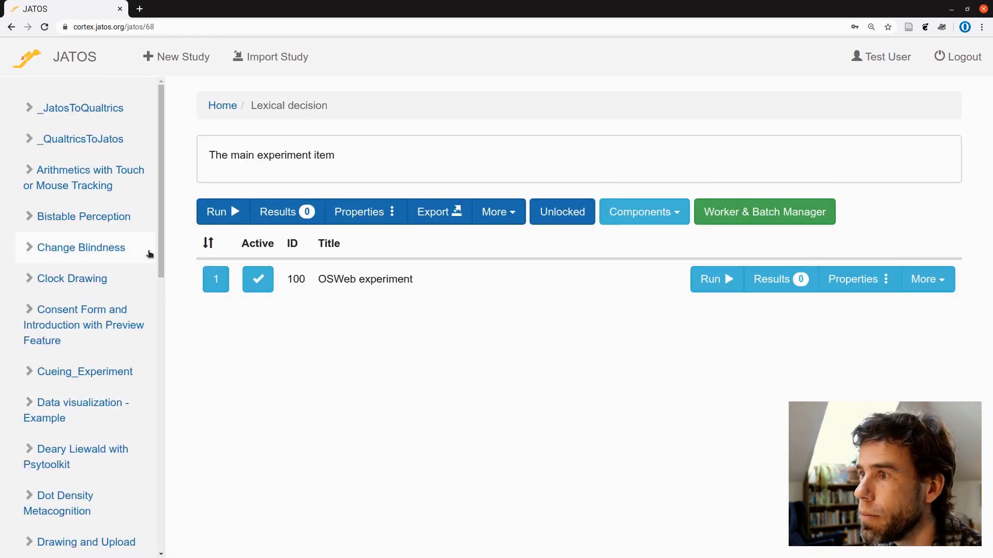
scroll(143, 376, down, 8)
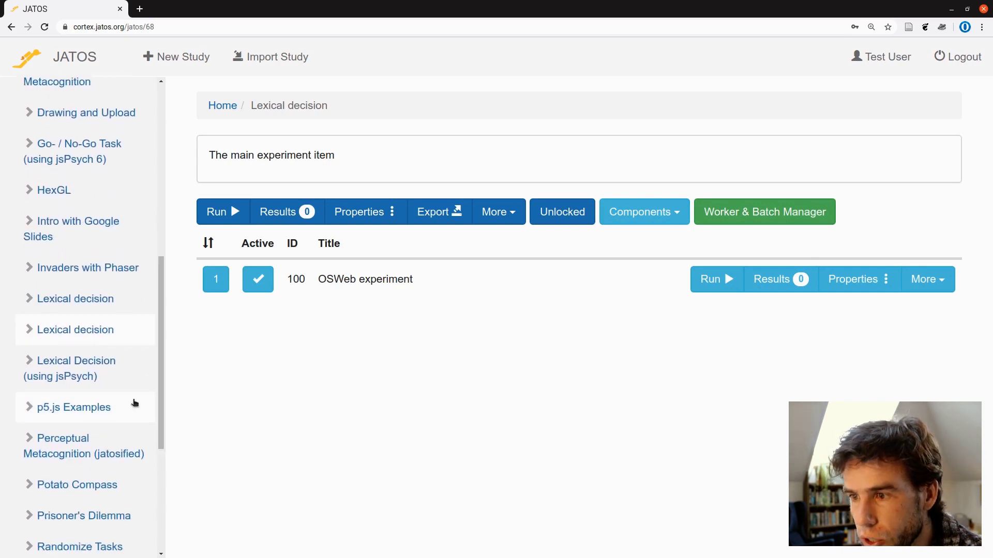
click(102, 296)
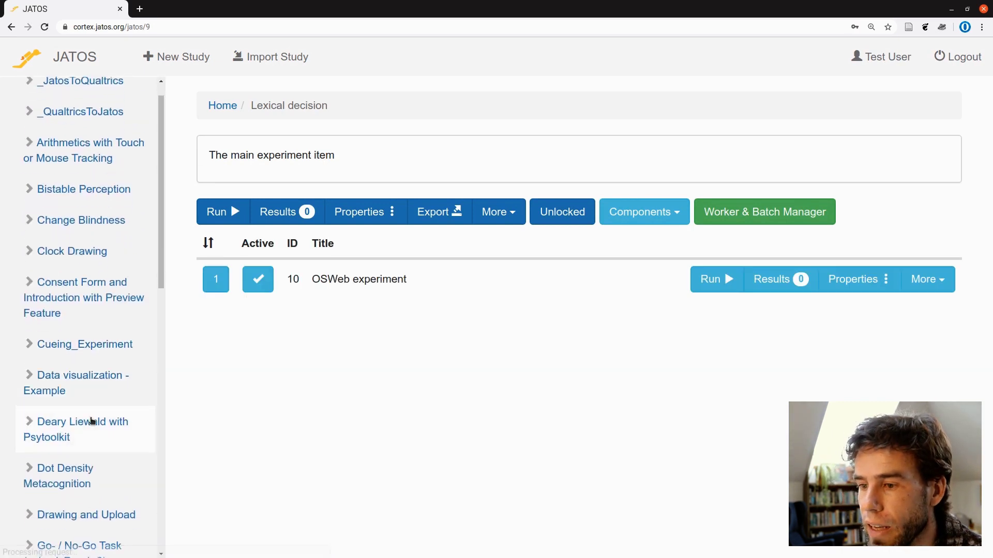
scroll(91, 422, down, 7)
click(89, 348)
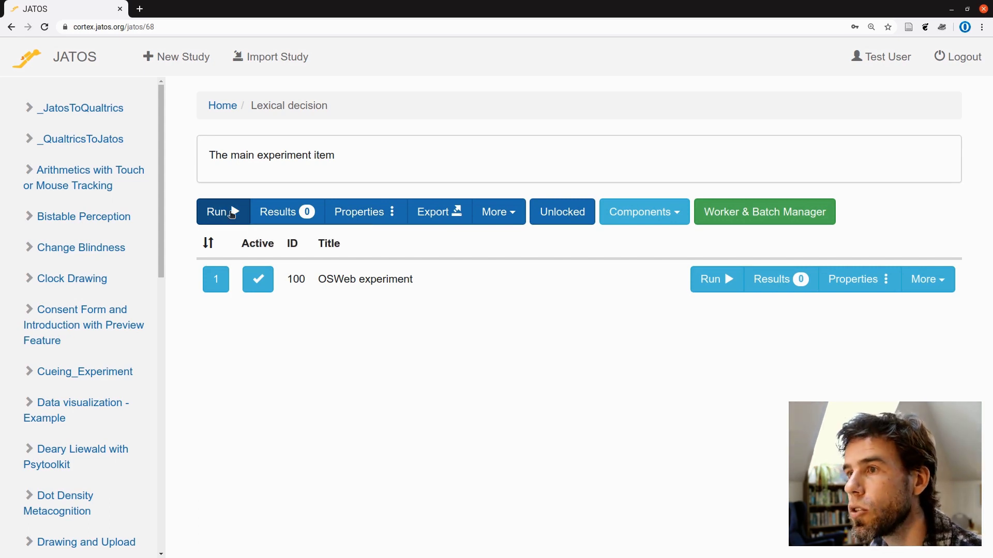
Step: Run the study, answer the 'turtle' trial with z, then abort with Esc and Cancel
click(226, 217)
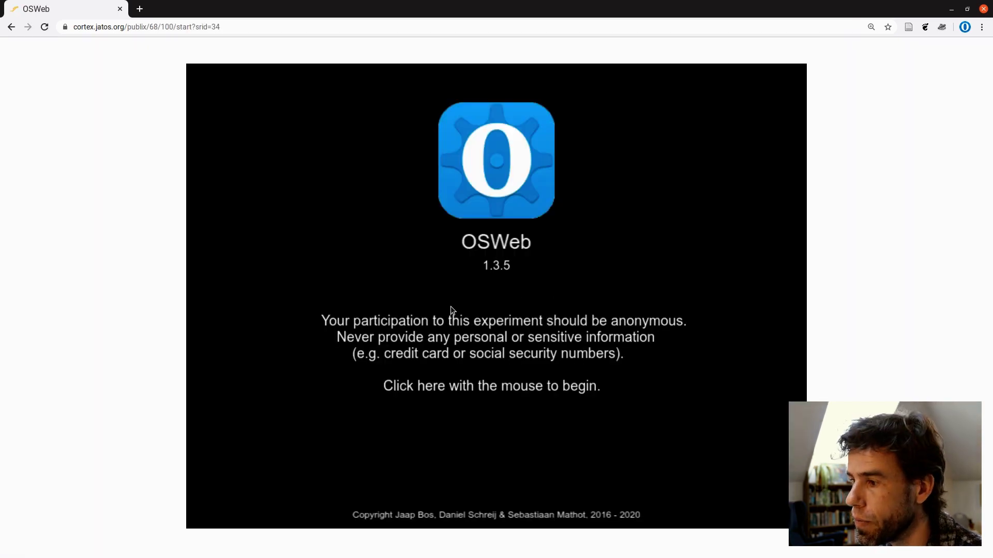
click(439, 331)
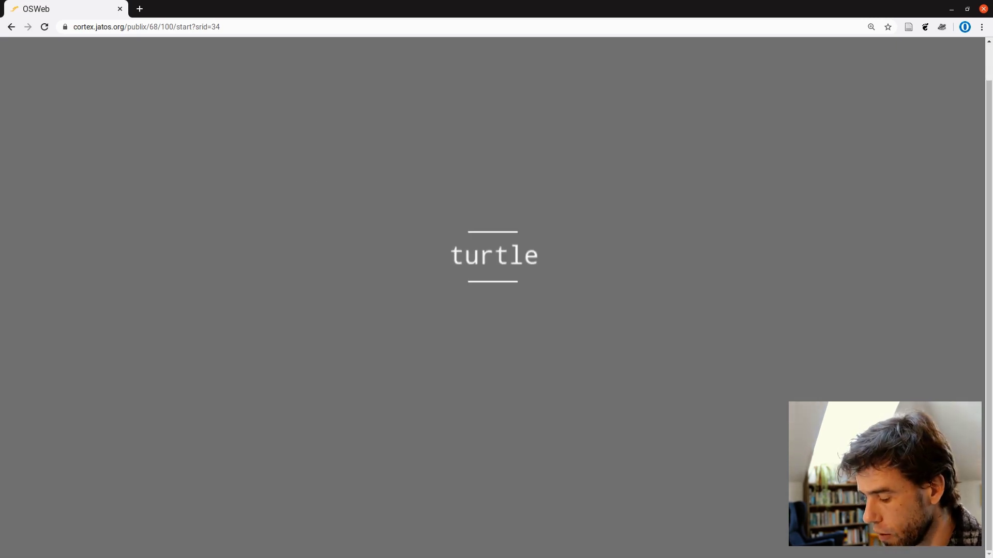
key(z)
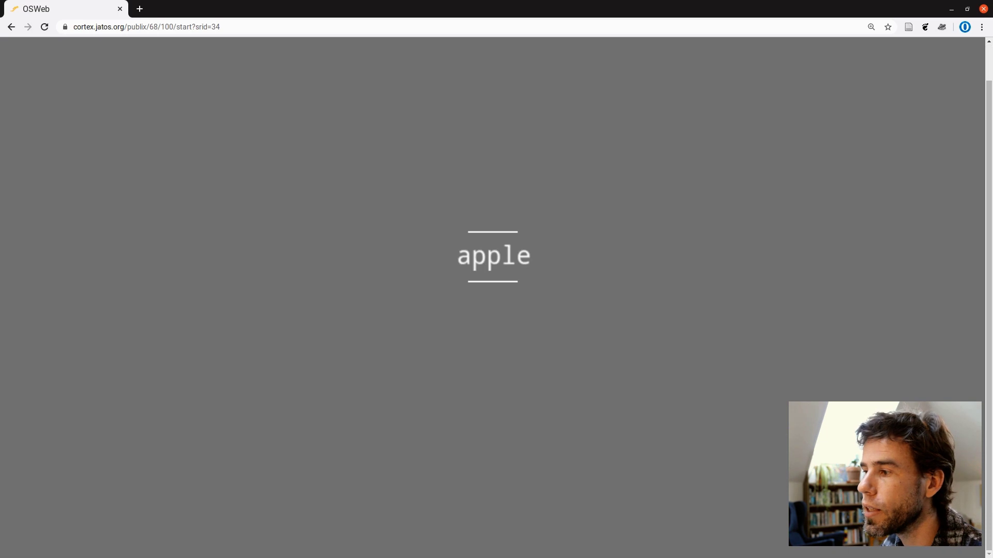
key(Escape)
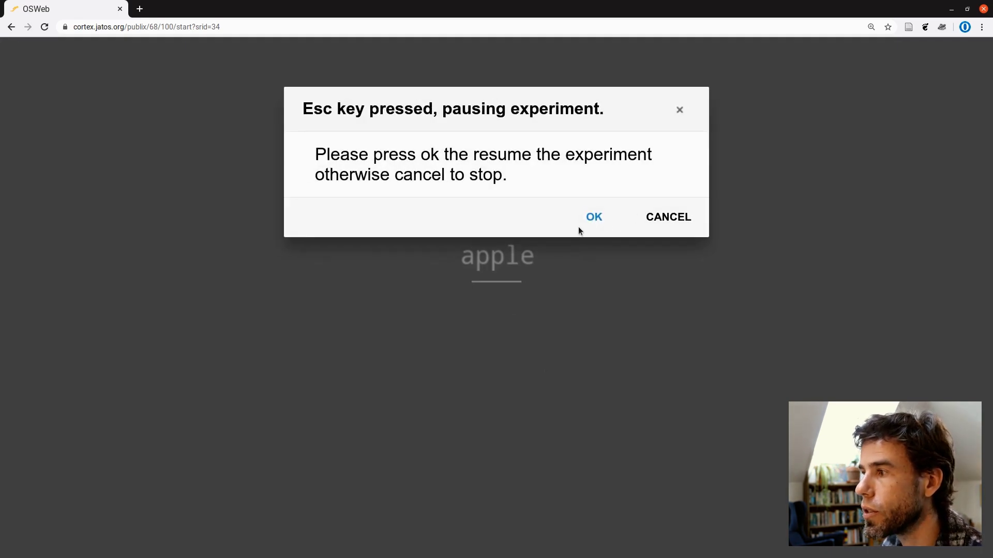
click(681, 216)
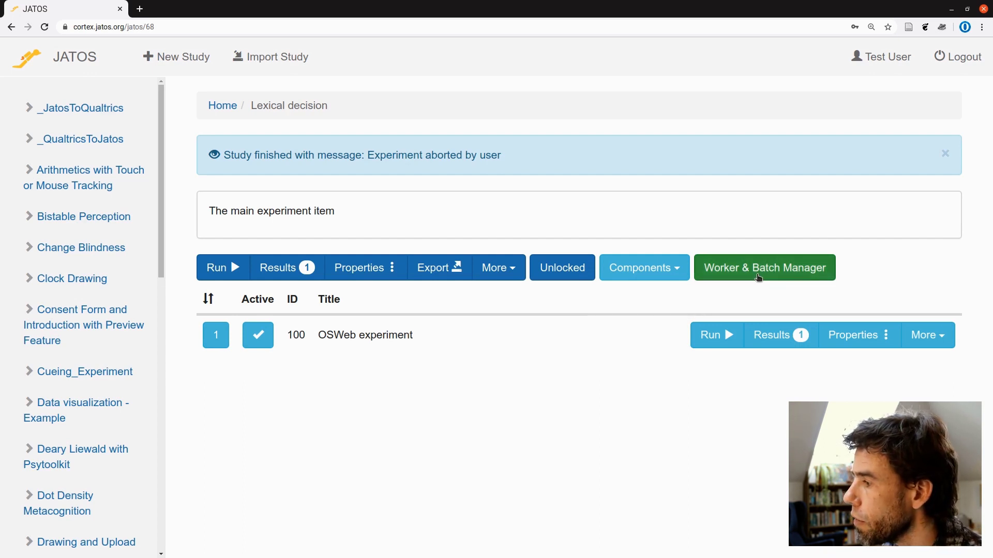
Step: Open the Worker & Batch Manager for the Lexical decision study
click(762, 270)
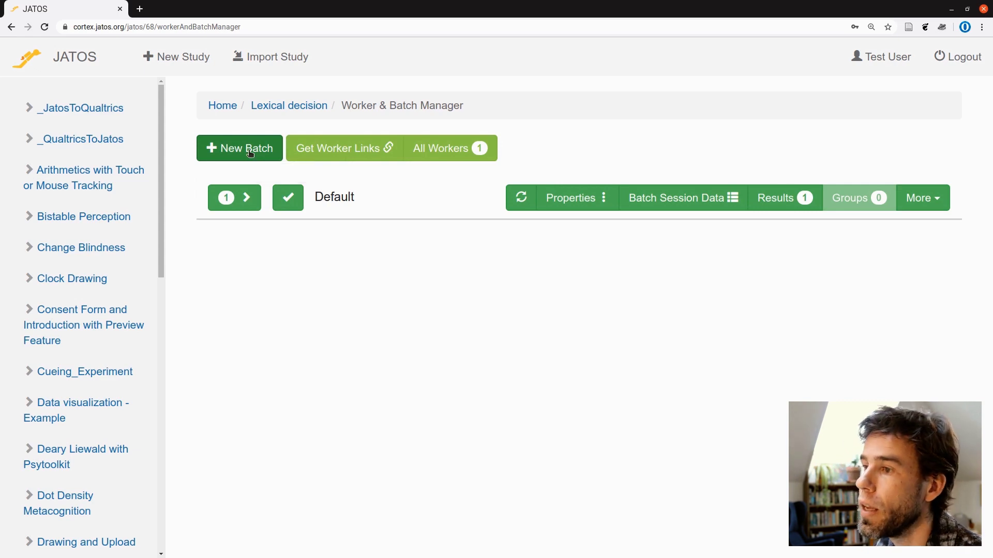
Step: Create a new batch with the title 'Academic year 2019 - 2020'
click(247, 150)
click(439, 130)
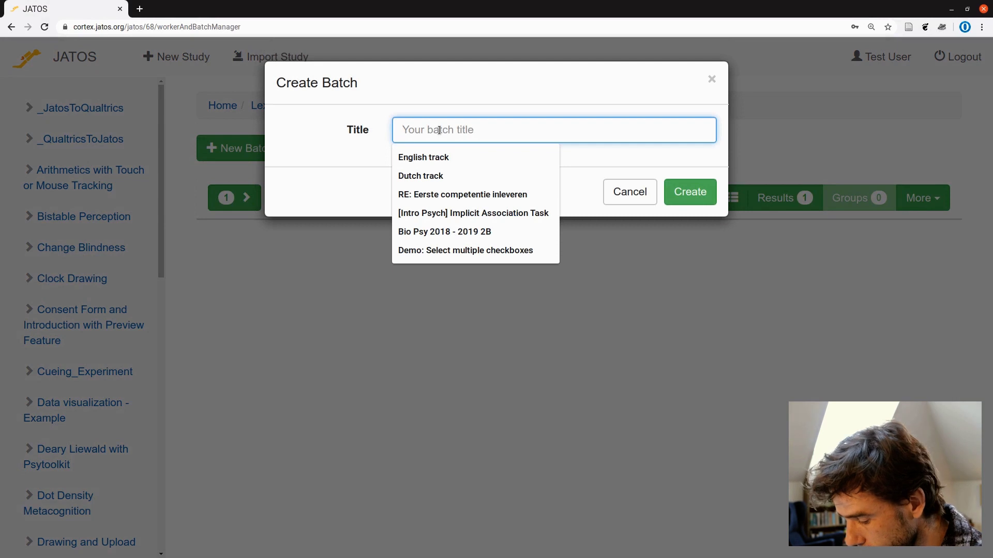
text(Academic)
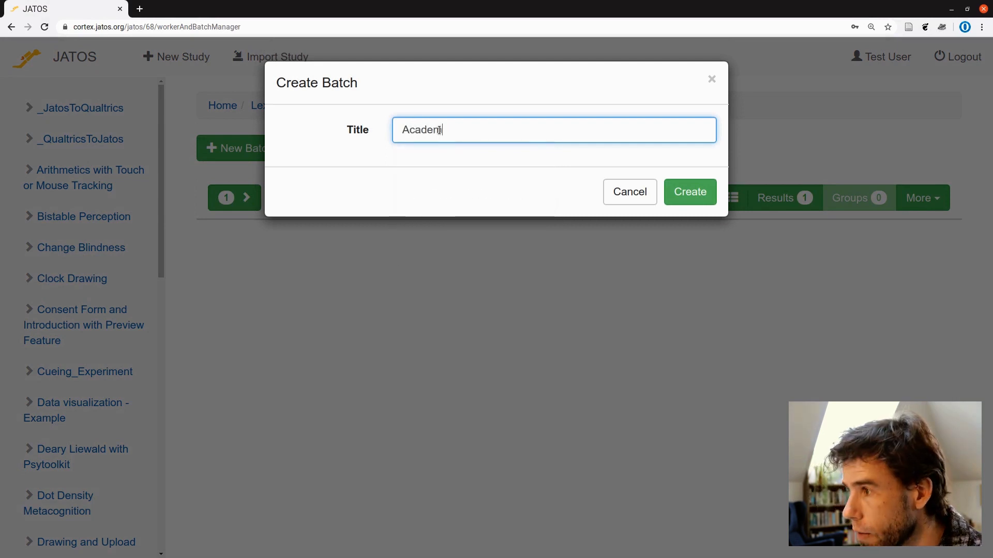
text( year 20)
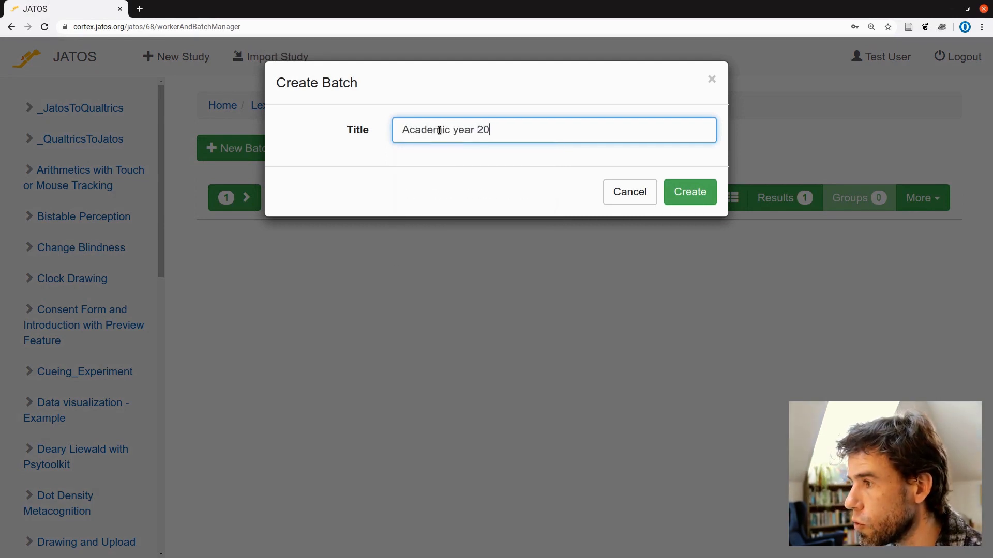
text(19 - 2020)
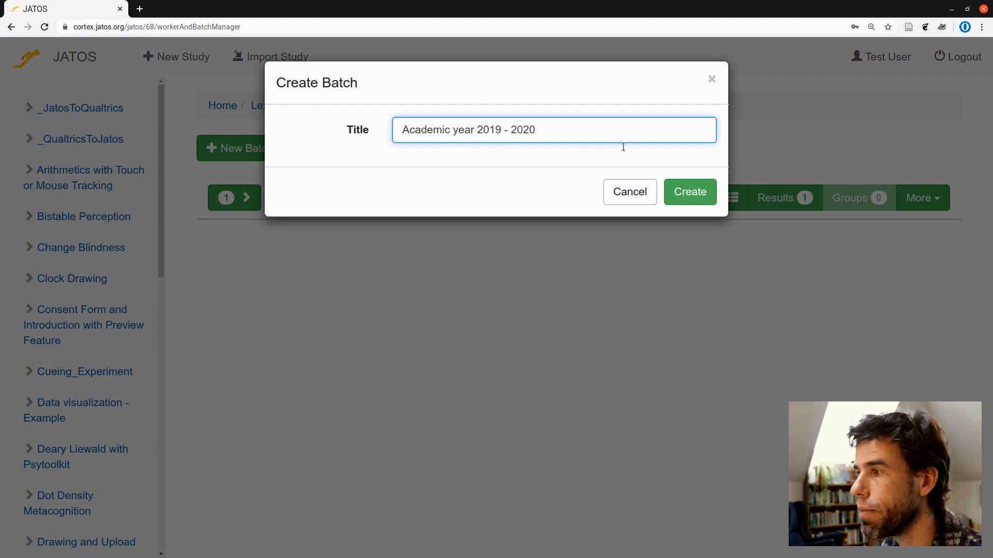
click(690, 201)
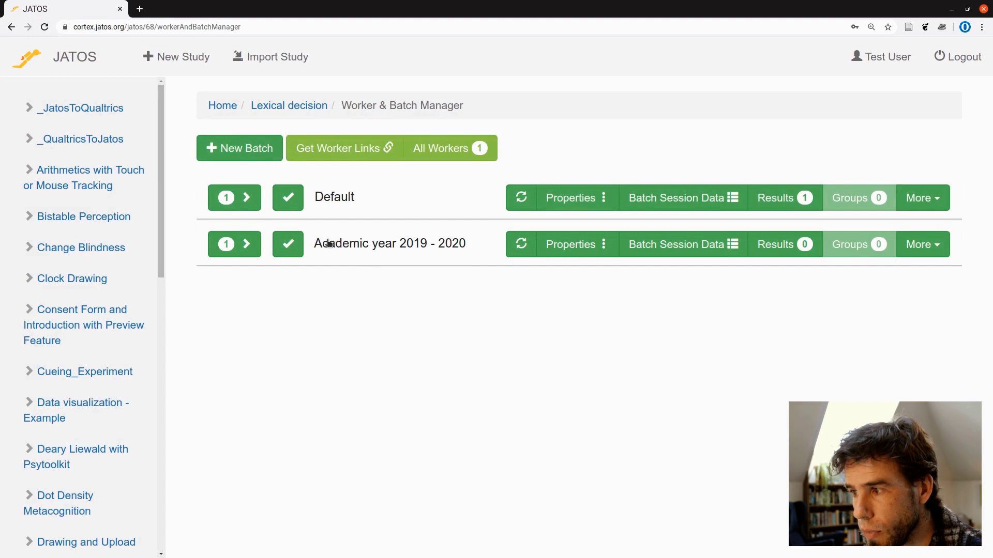
Step: Expand the 'Academic year 2019 - 2020' batch row to list its worker types
click(245, 245)
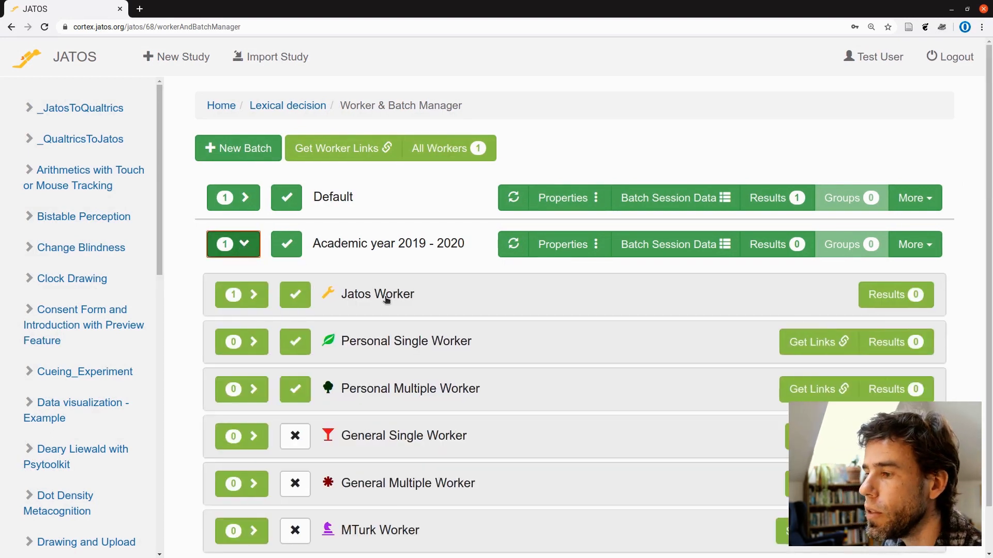
scroll(385, 293, down, 1)
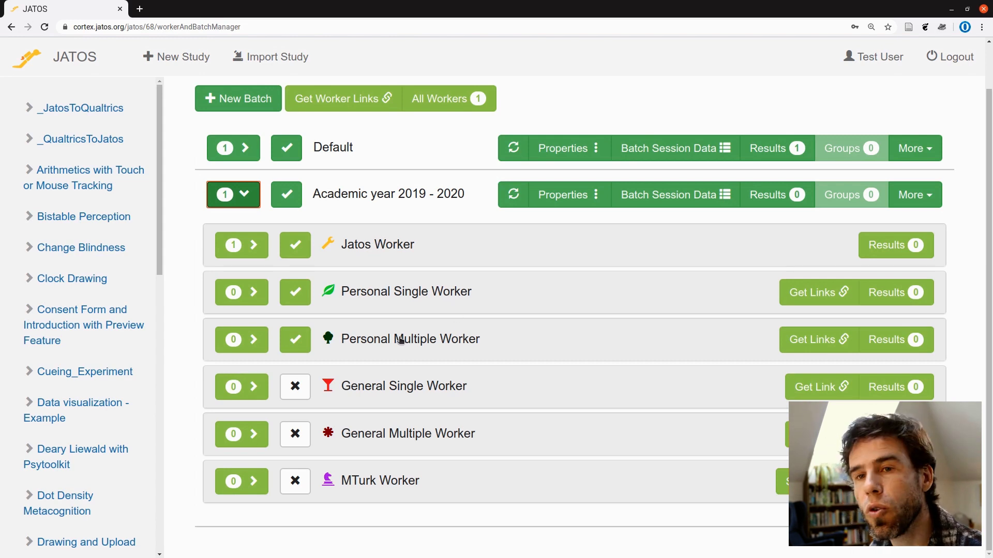
mouse_move(415, 341)
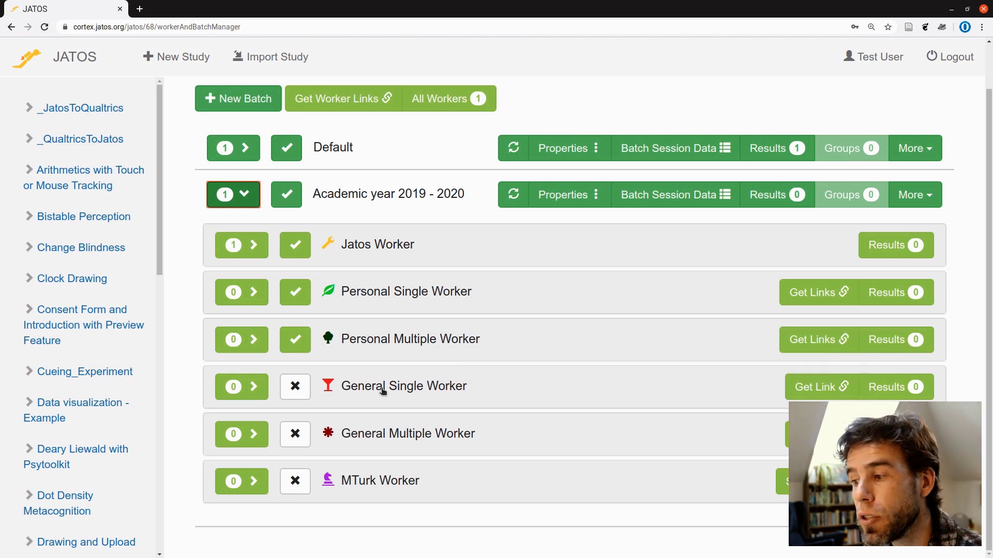
mouse_move(383, 392)
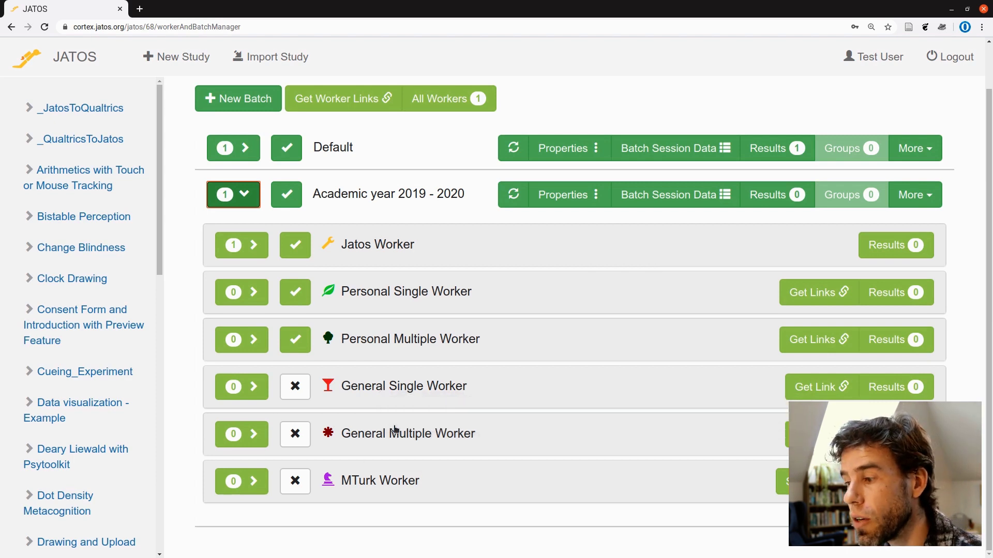
mouse_move(404, 433)
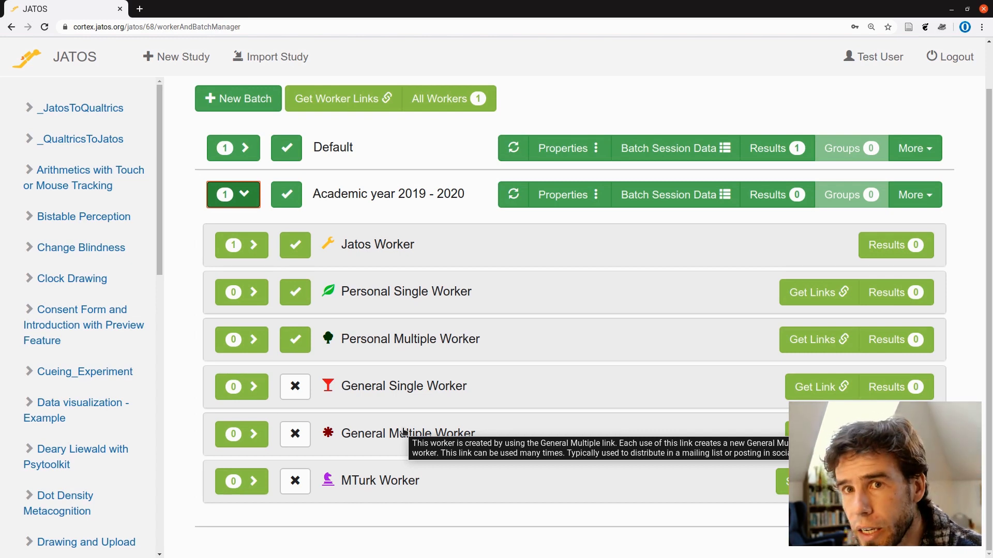
Step: Enable General Multiple Worker for the batch and view its run URL
click(293, 436)
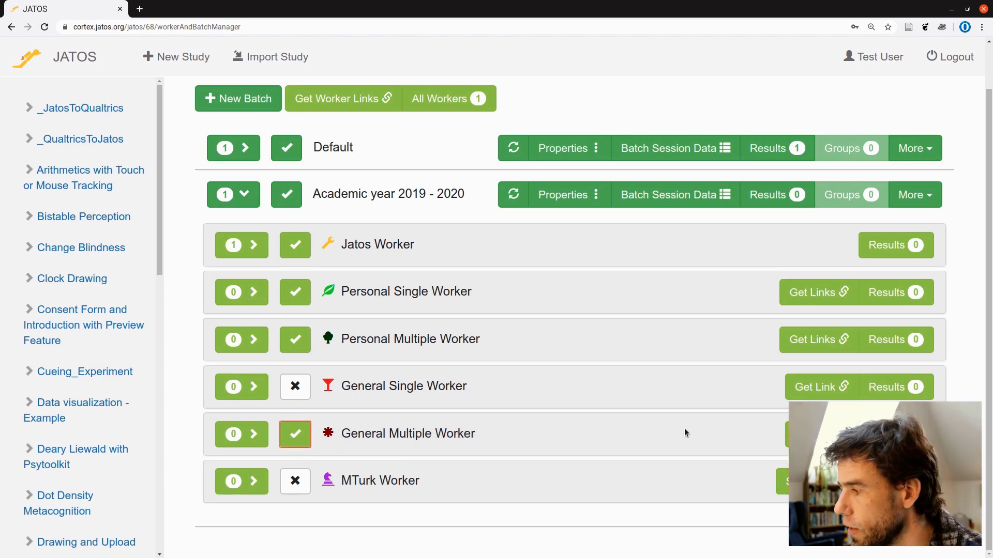
click(814, 435)
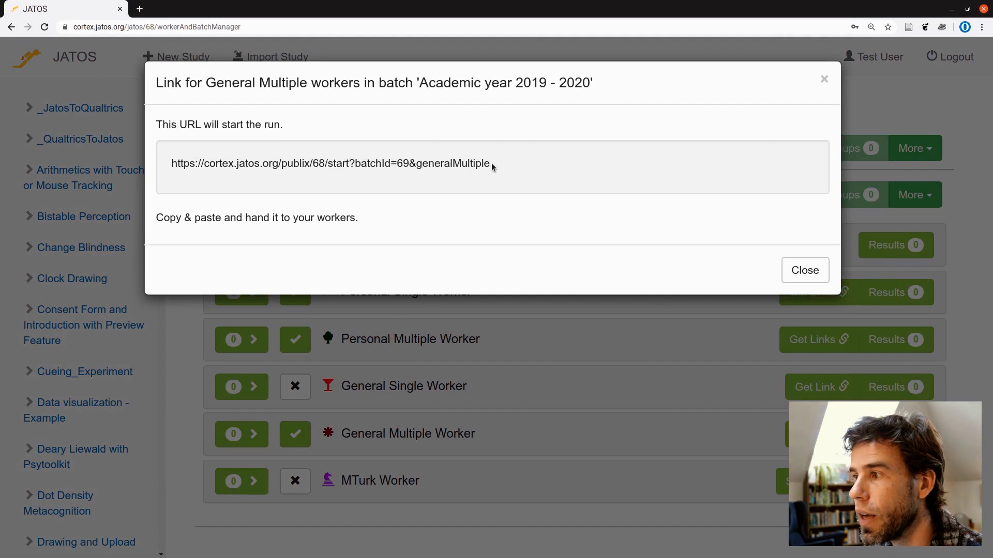
drag(490, 163, 105, 141)
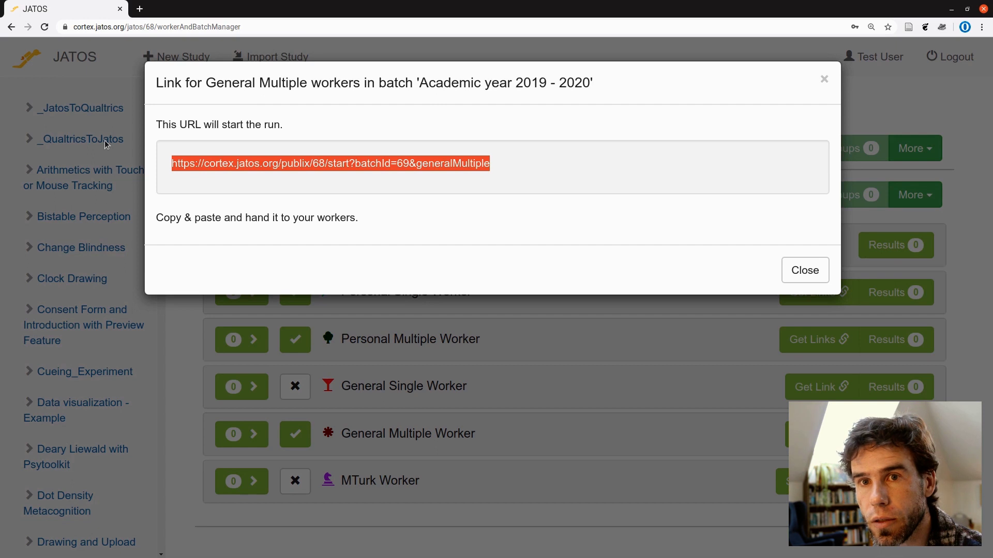
click(810, 273)
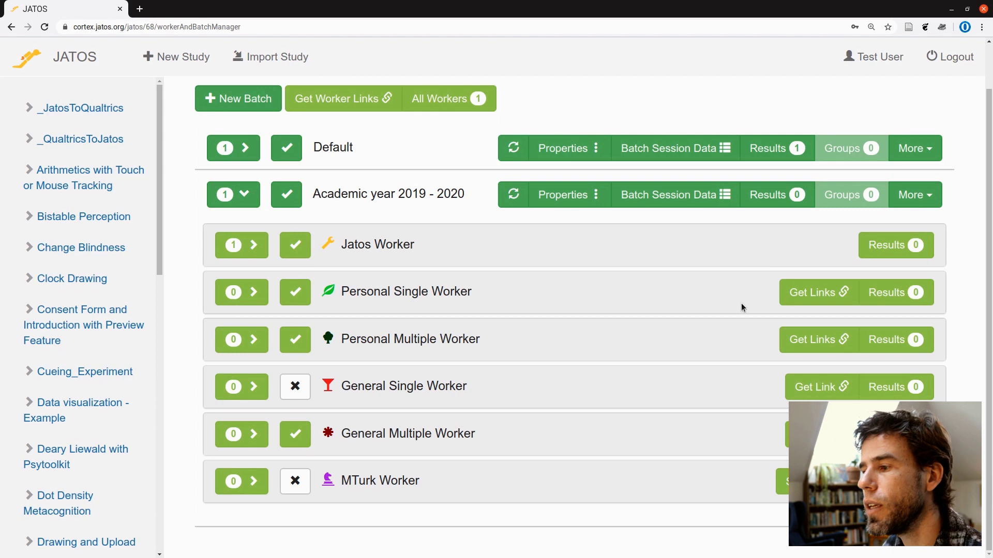
Step: Open Get Links for Personal Single Worker in the 'Academic year 2019 - 2020' batch
click(792, 292)
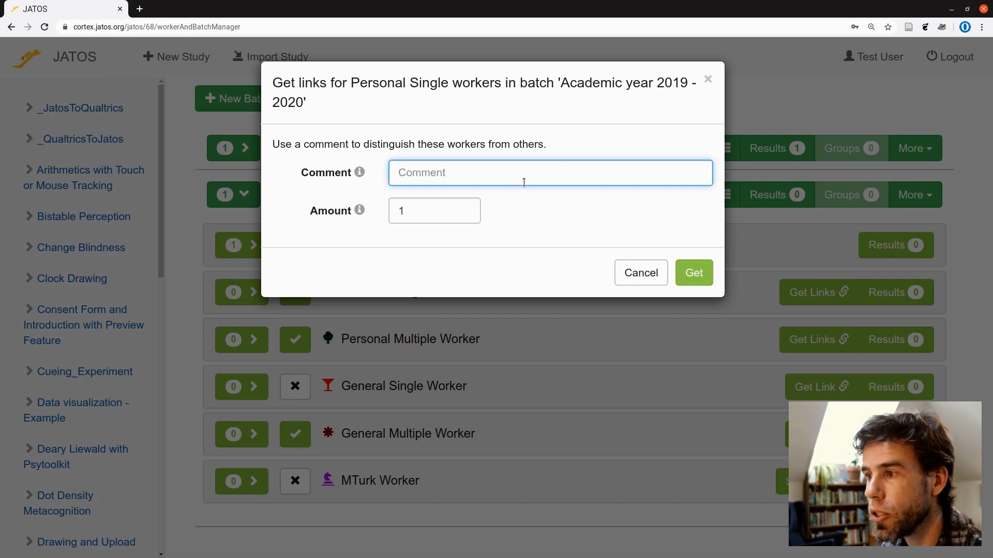
Step: Enter the comment 'Session 1', set the amount to 5, and generate the links
text(Participant)
key(ctrl+a)
key(BackSpace)
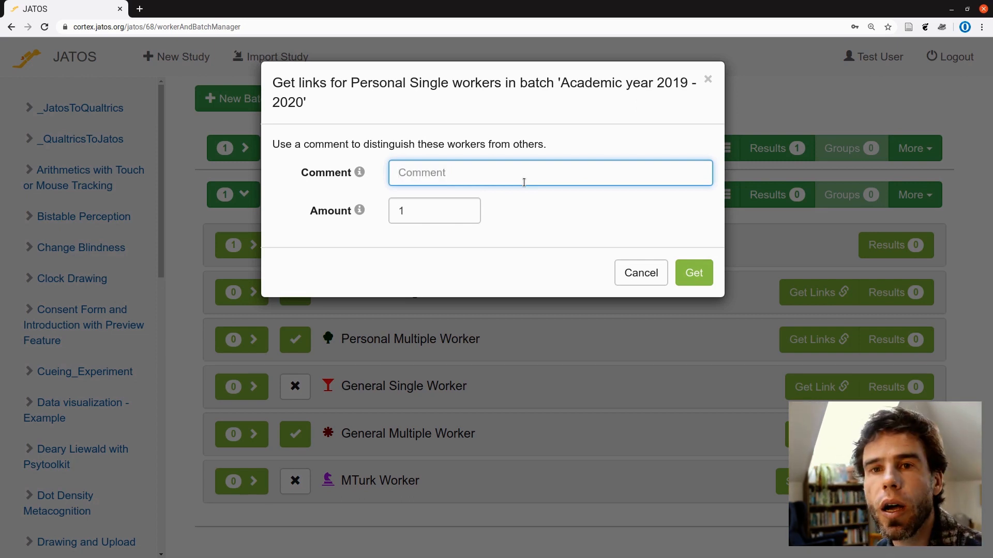
text(Session)
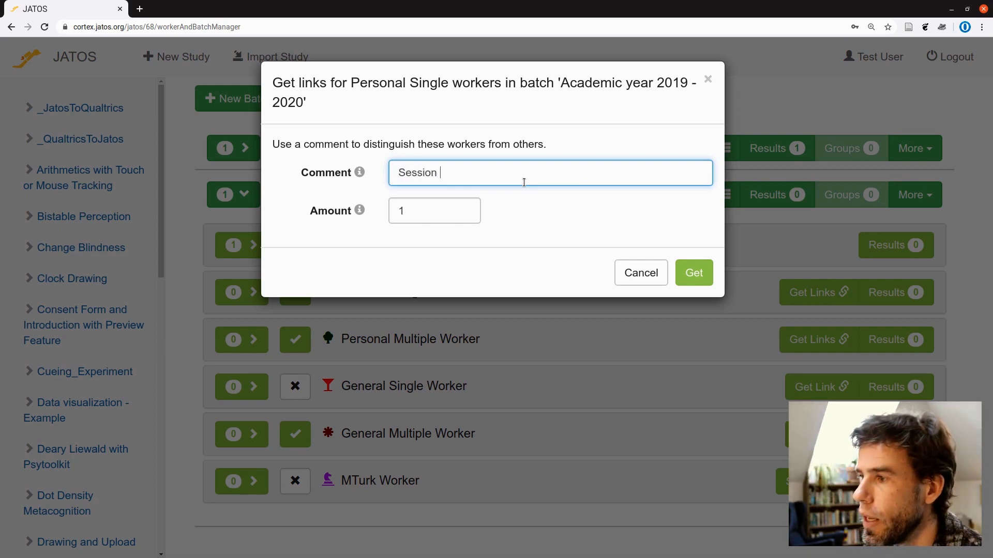
key(Tab)
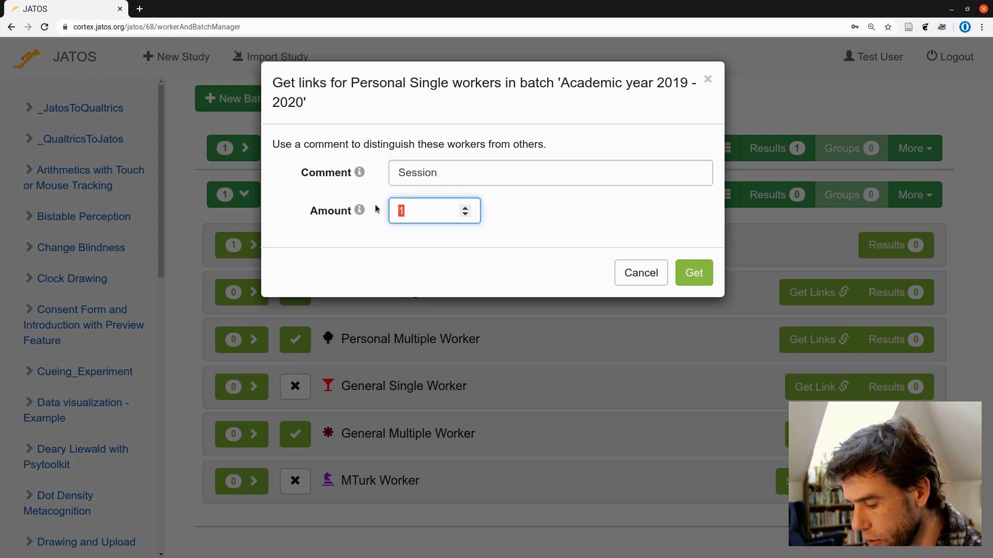
text(5)
click(485, 173)
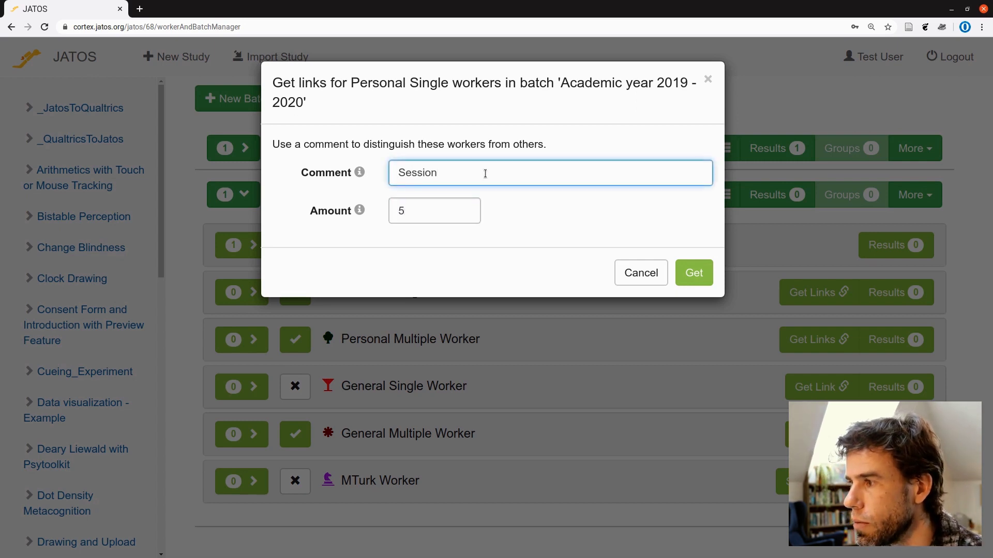
text(1)
click(698, 276)
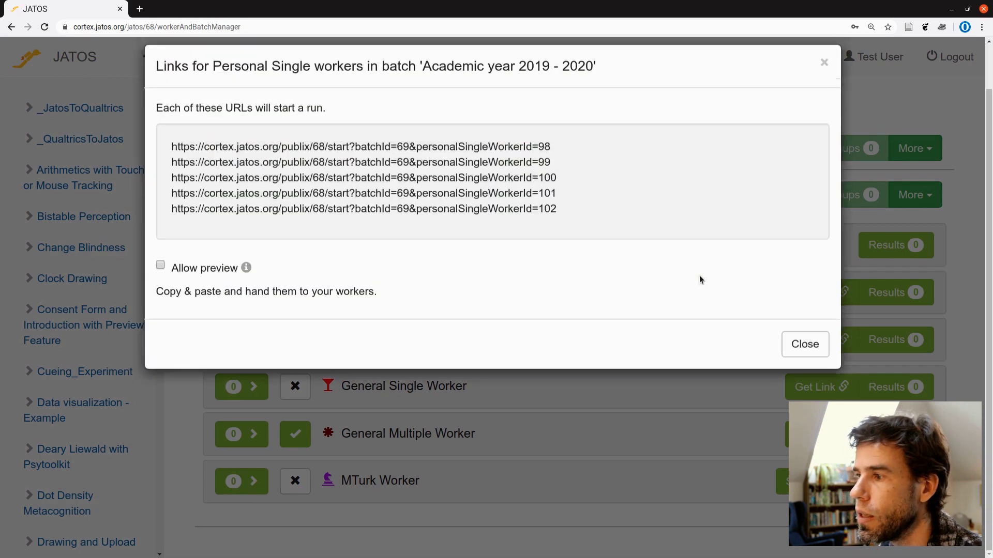
Step: Select the generated worker URLs, then close the Personal Single links window
drag(439, 162, 566, 231)
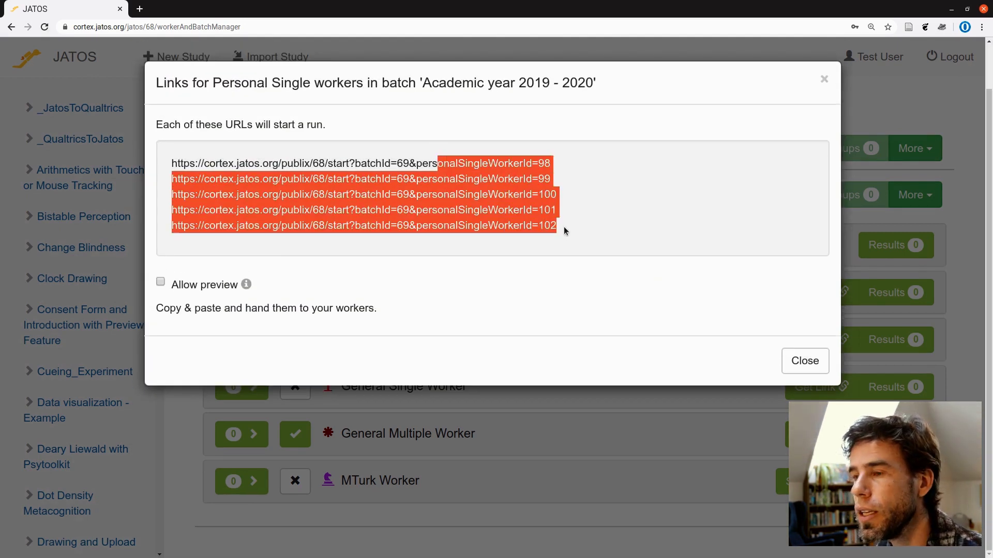
click(563, 227)
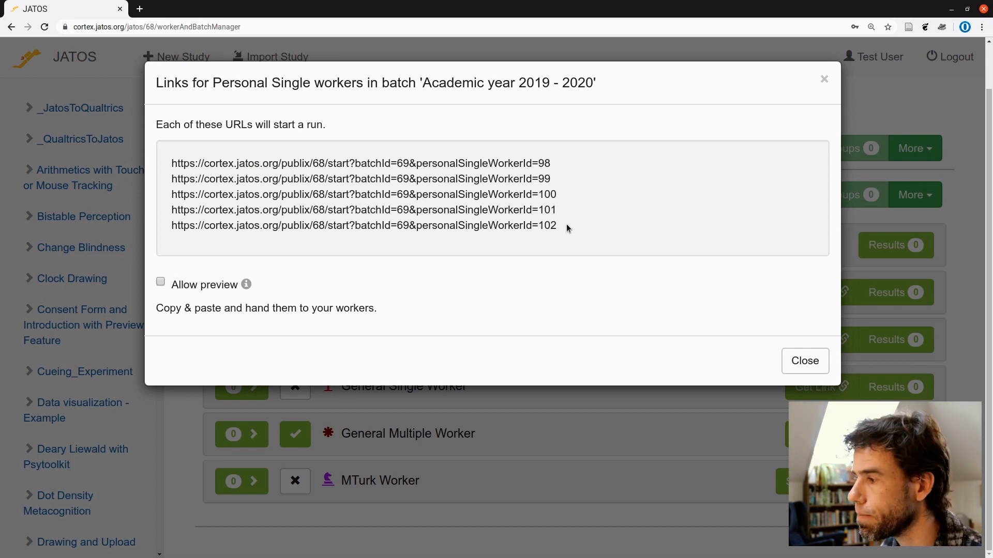
click(812, 363)
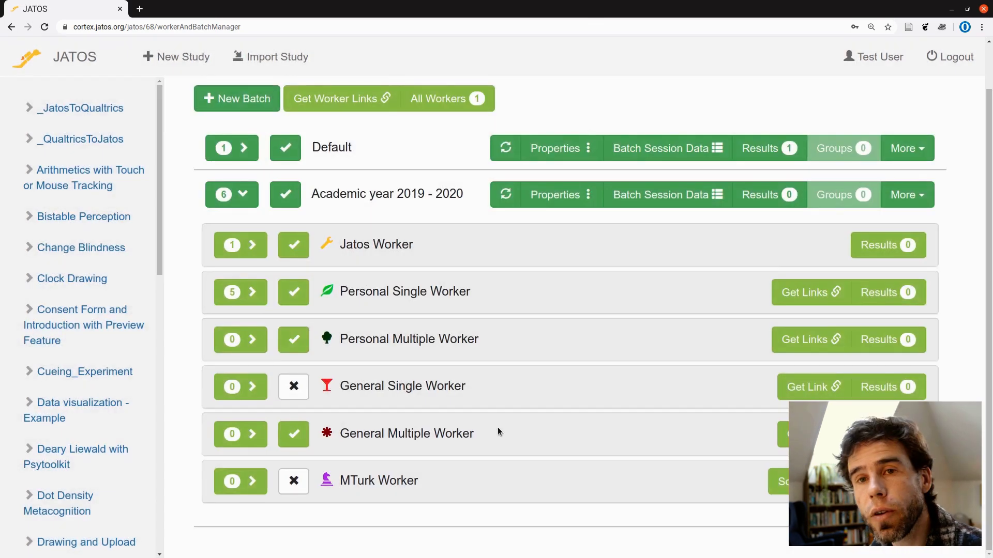